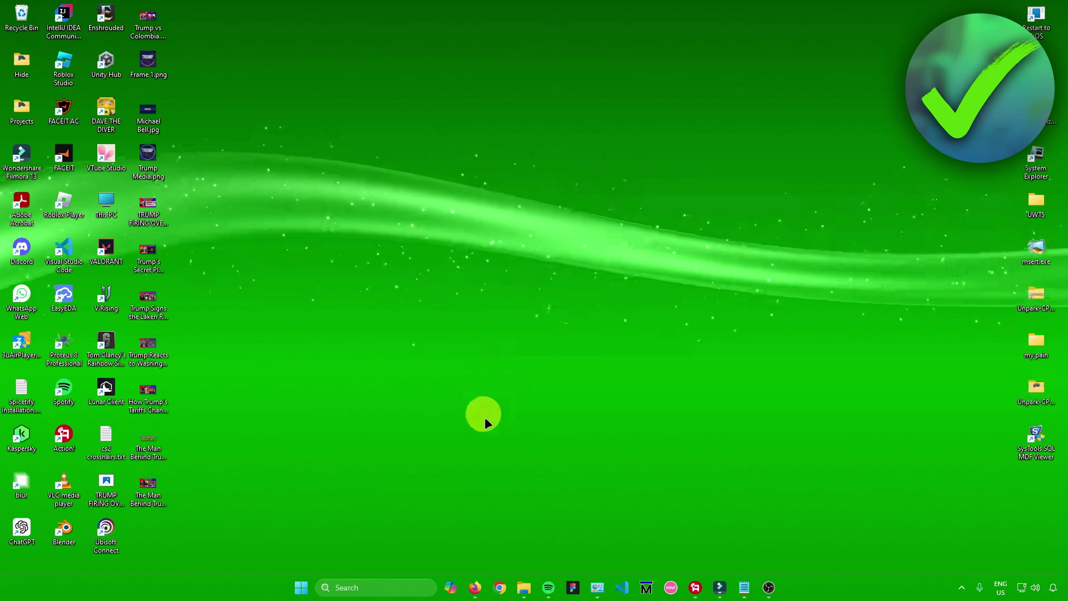
# From YouTube in Firefox, go to your channel via the account menu and open Customize channel in YouTube Studio.
pyautogui.click(475, 587)
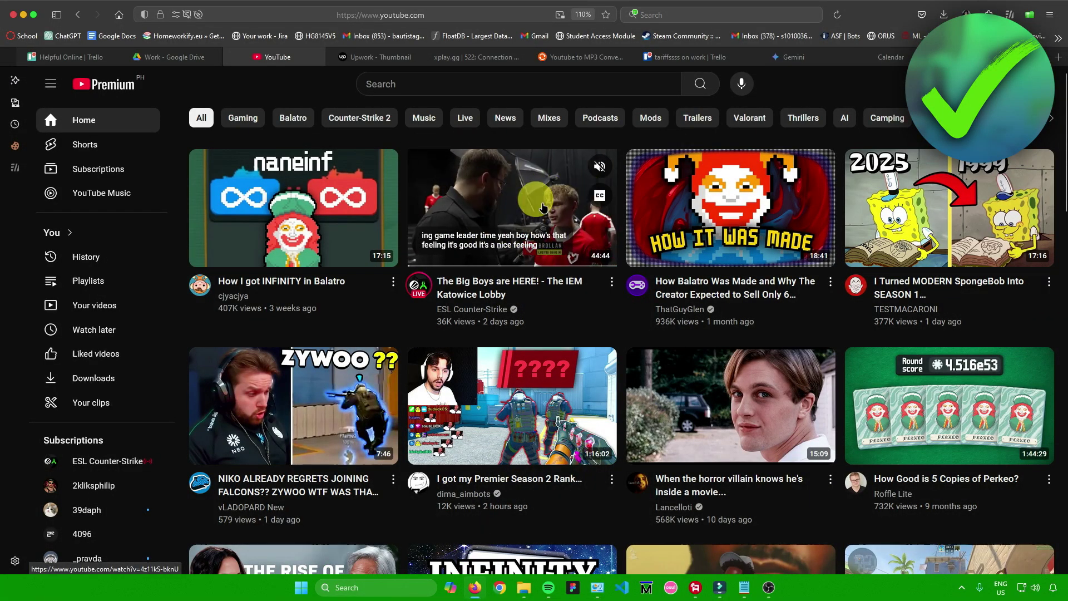
pyautogui.click(1037, 88)
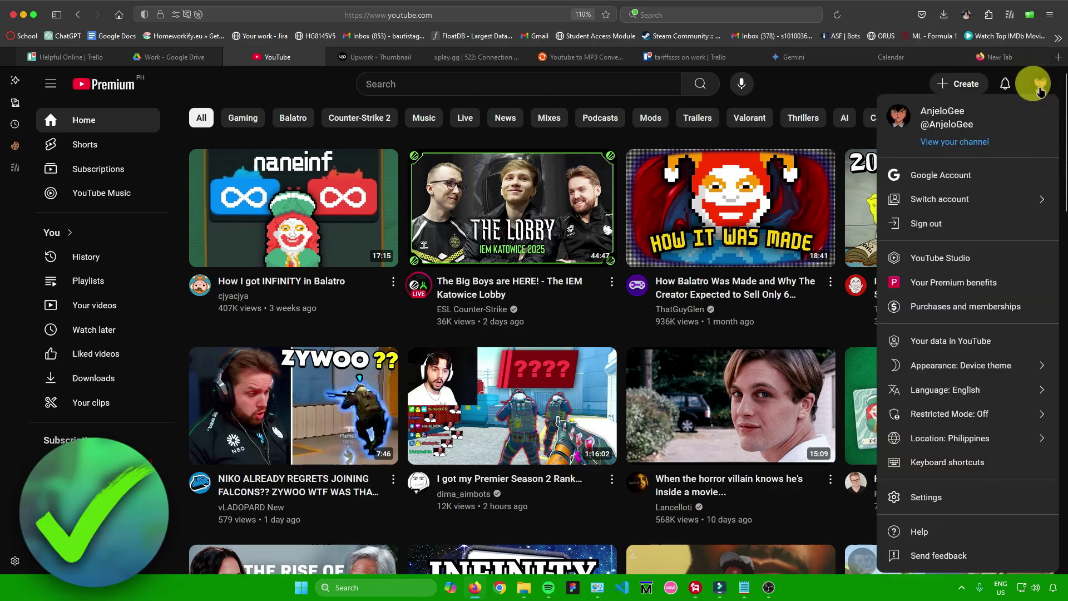
pyautogui.click(958, 143)
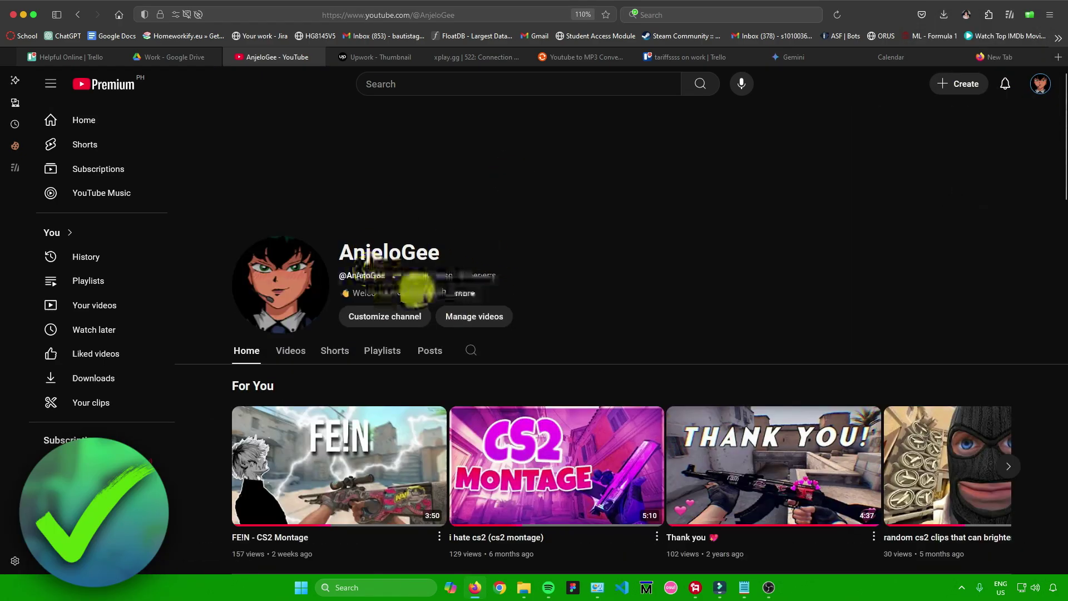
pyautogui.click(394, 320)
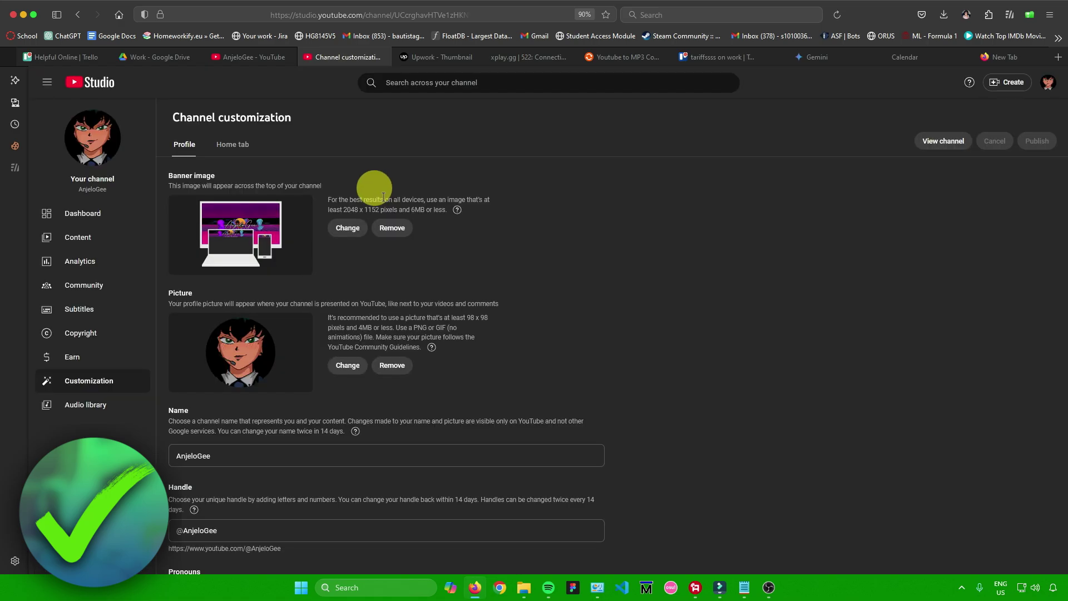
# Open Analytics and bring up the full-page live subscriber count showing 303.
pyautogui.click(91, 265)
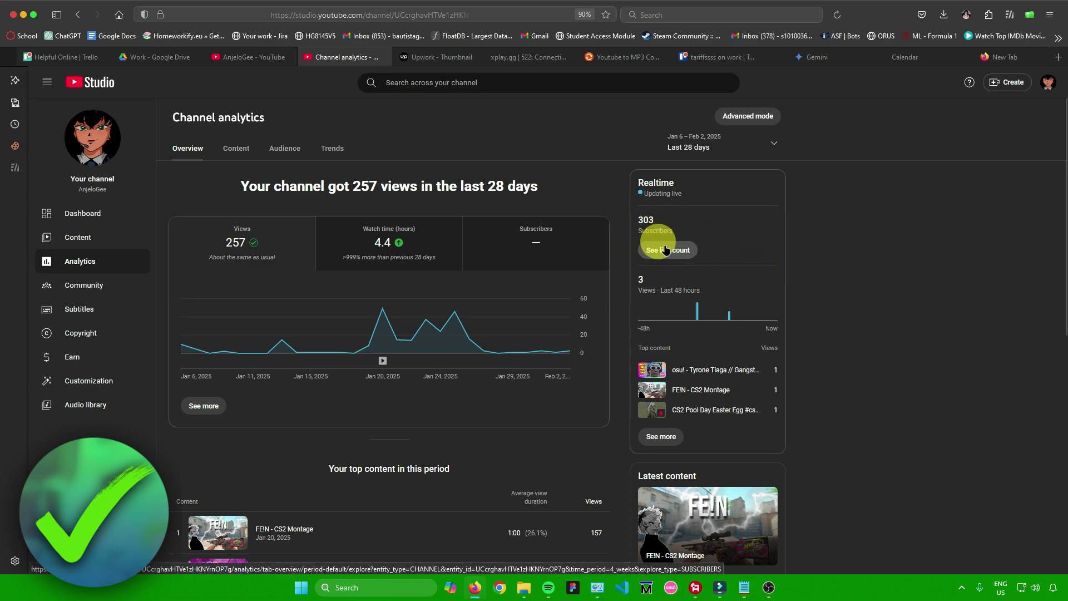
pyautogui.click(671, 251)
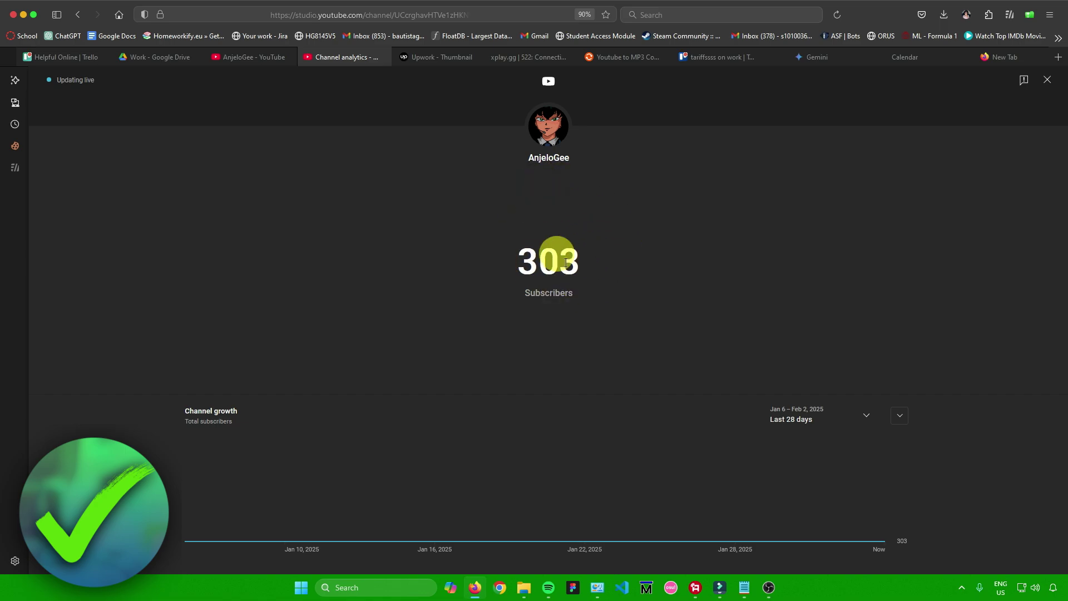
# Add a Browser source named 'YT SUB COUNT' to the OBS scene.
pyautogui.moveTo(768, 588)
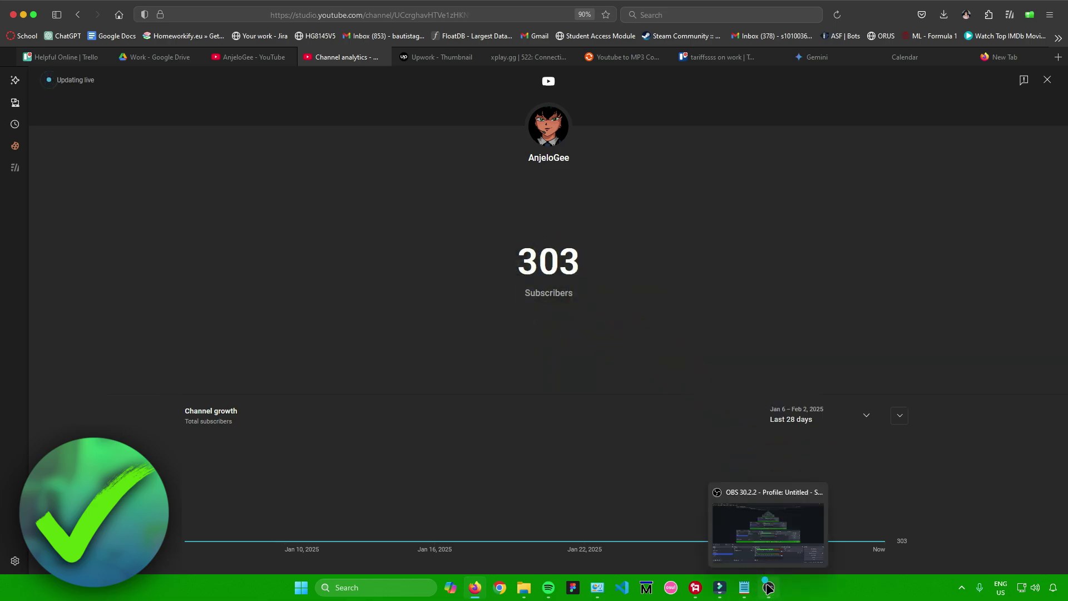
pyautogui.click(728, 536)
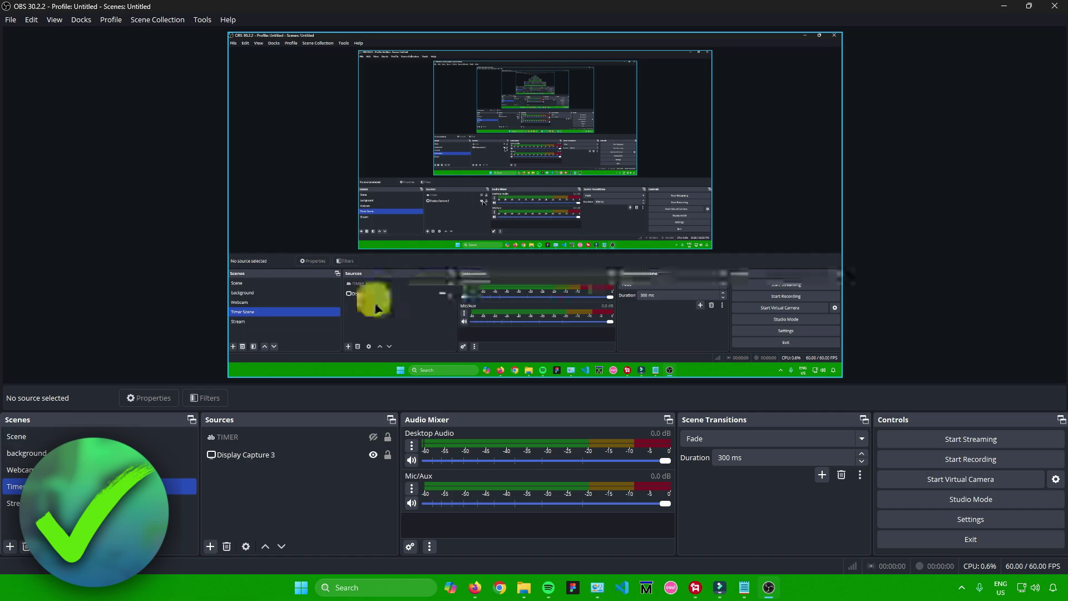
pyautogui.click(210, 547)
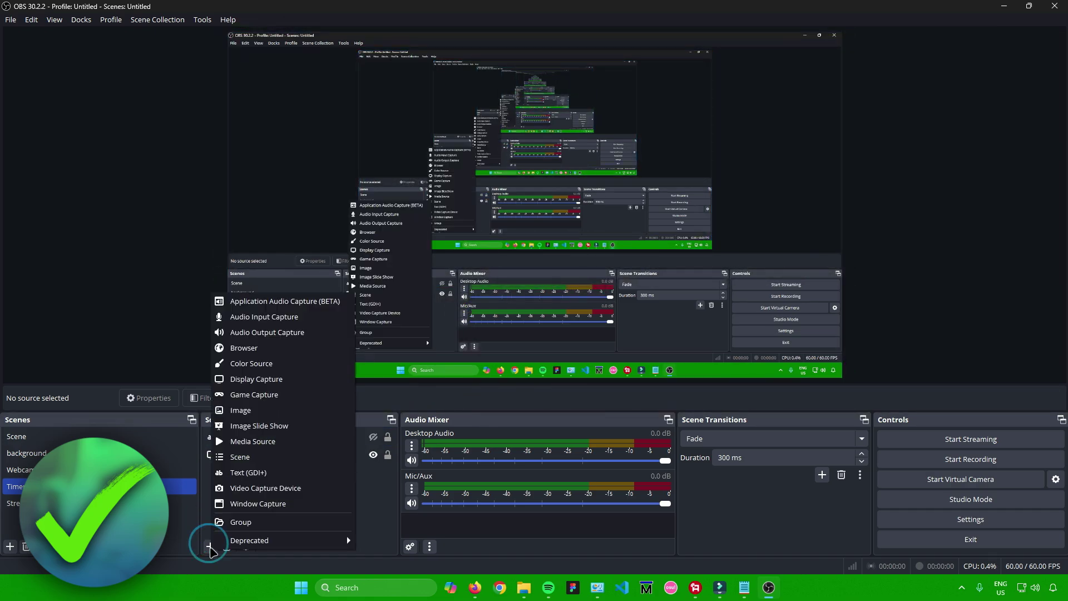
pyautogui.click(251, 348)
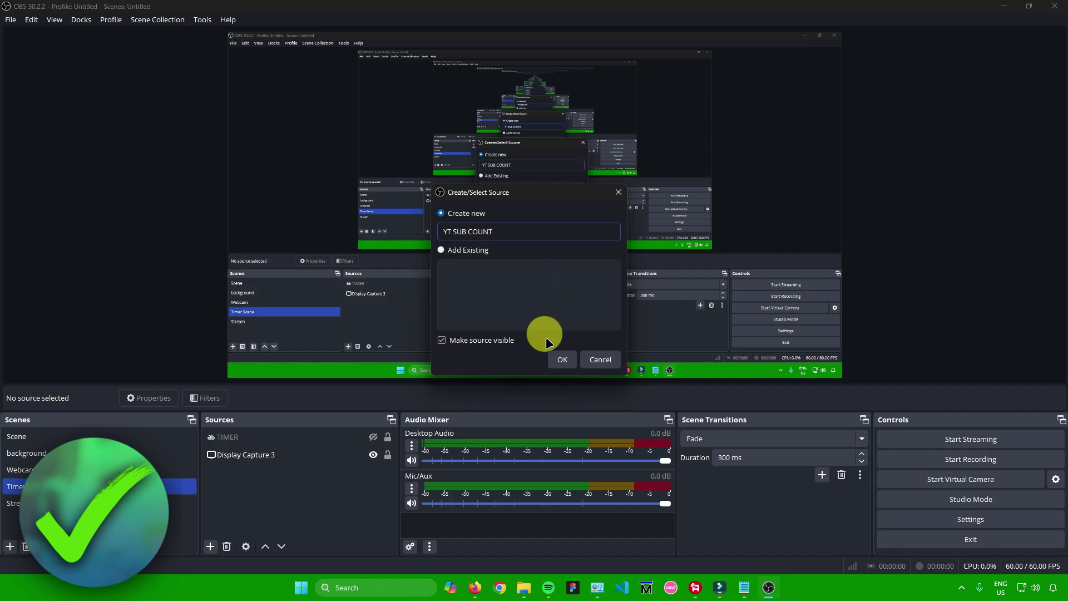
pyautogui.click(561, 360)
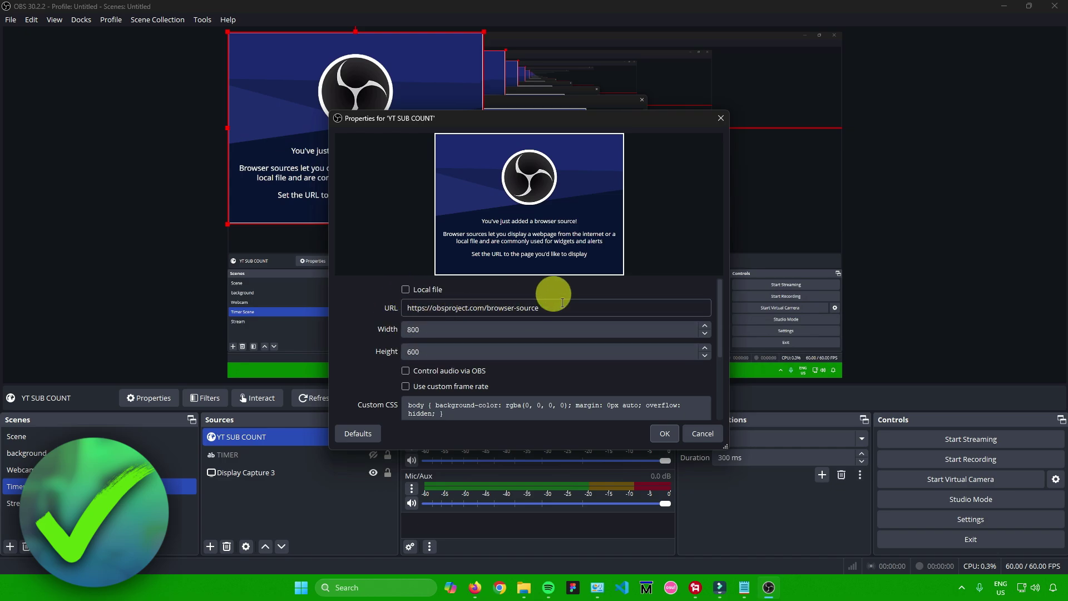
# Copy the live subscriber count page's web address from Firefox.
pyautogui.moveTo(409, 309); pyautogui.dragTo(534, 296)
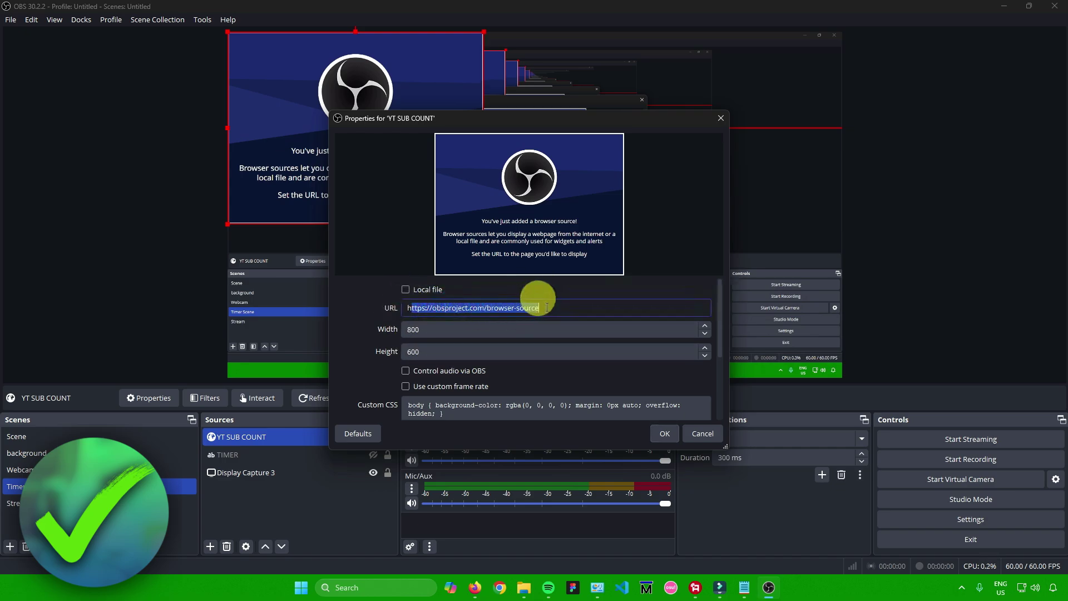
pyautogui.moveTo(473, 587)
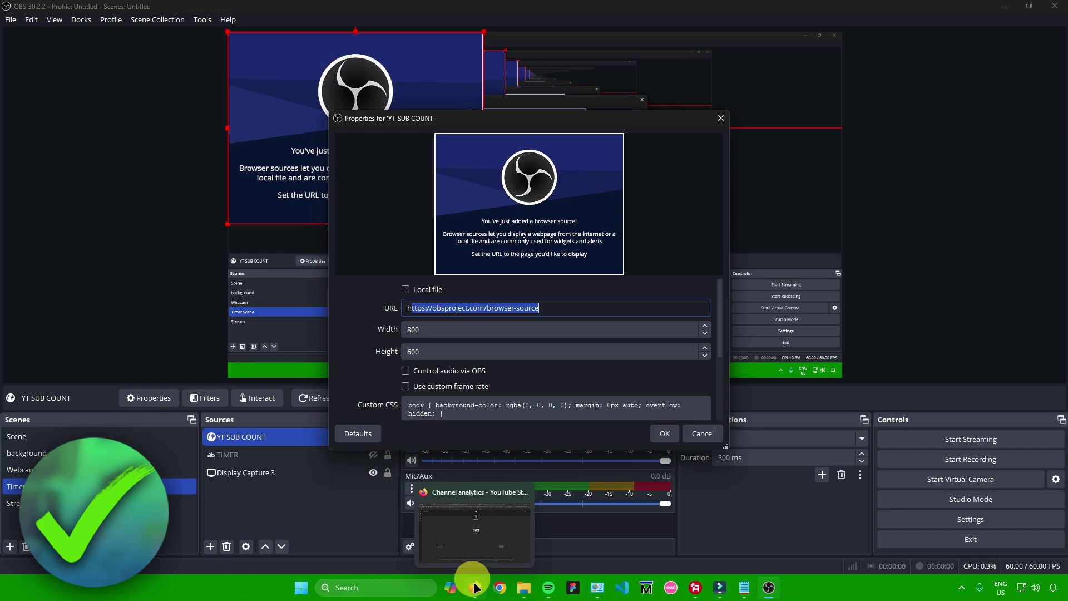
pyautogui.click(476, 589)
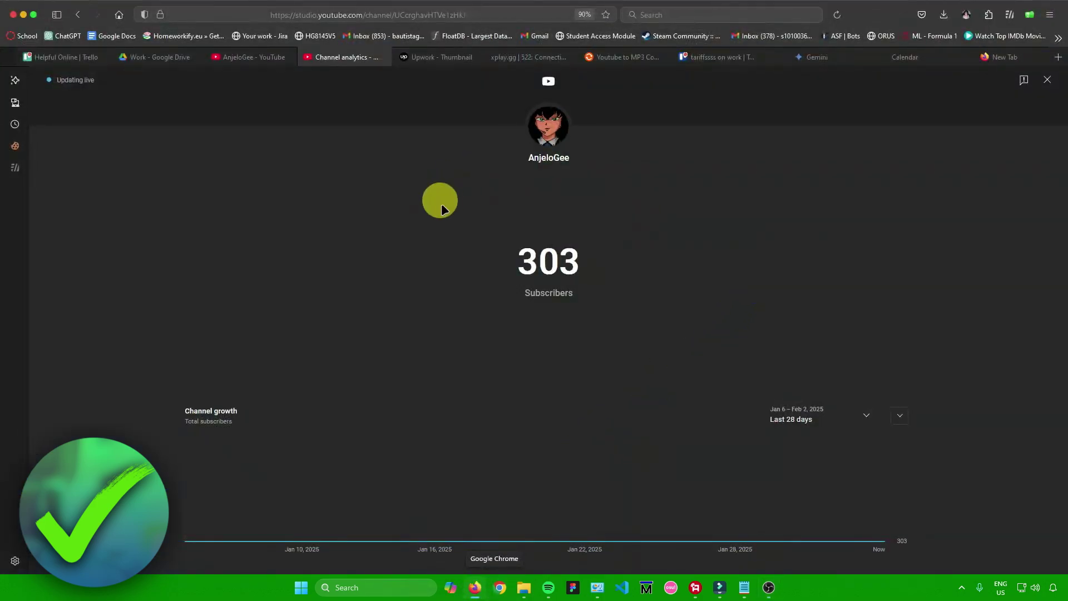
pyautogui.click(436, 14)
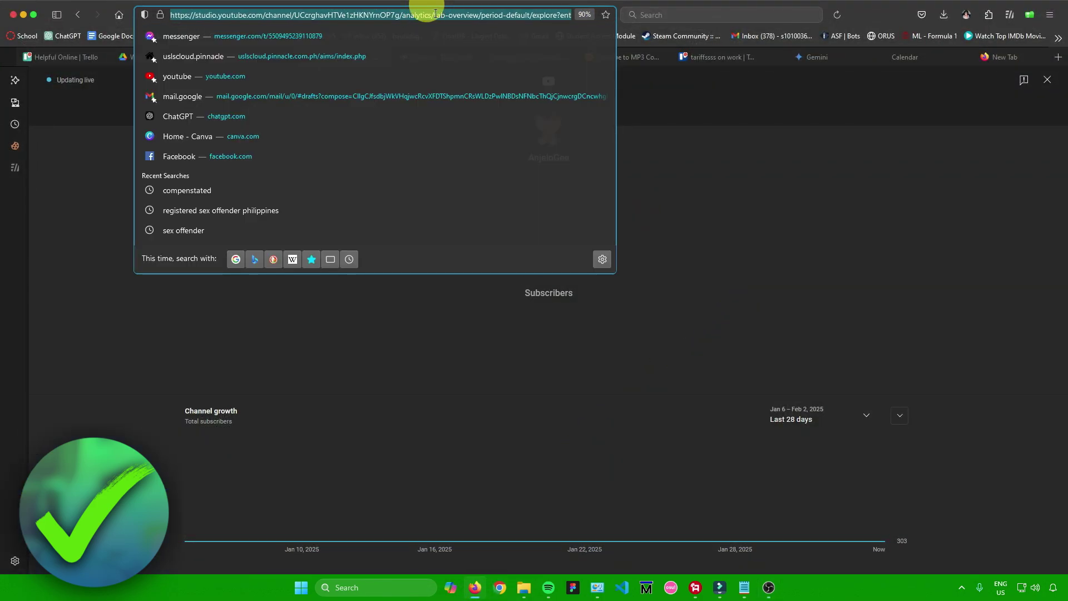
# Paste it as the YT SUB COUNT URL, keeping 800×600, and review the remaining settings.
pyautogui.click(769, 587)
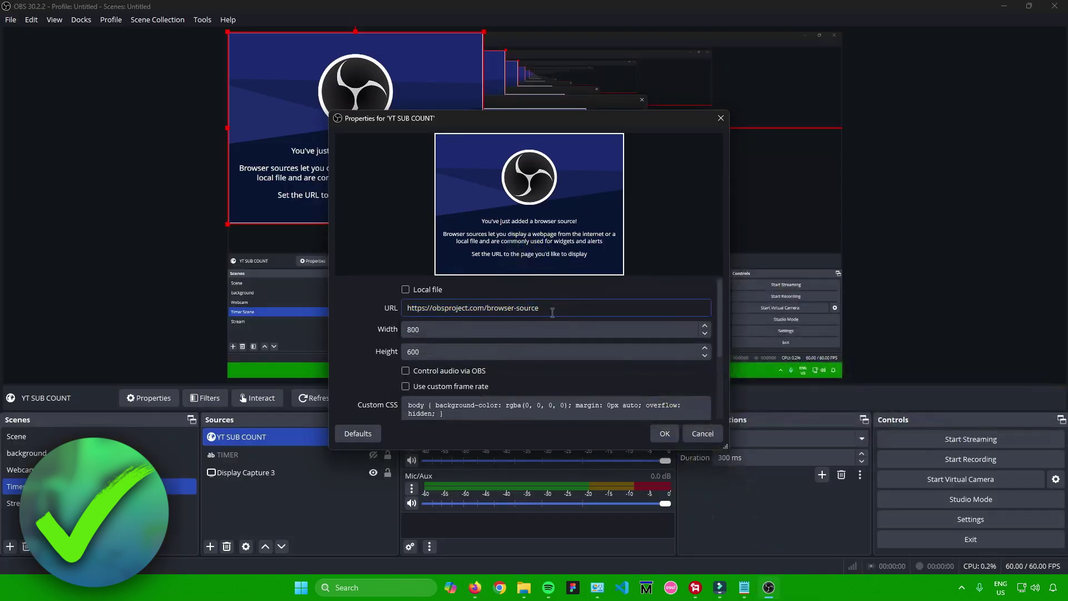
pyautogui.tripleClick(553, 309)
pyautogui.hotkey('ctrl', 'v')
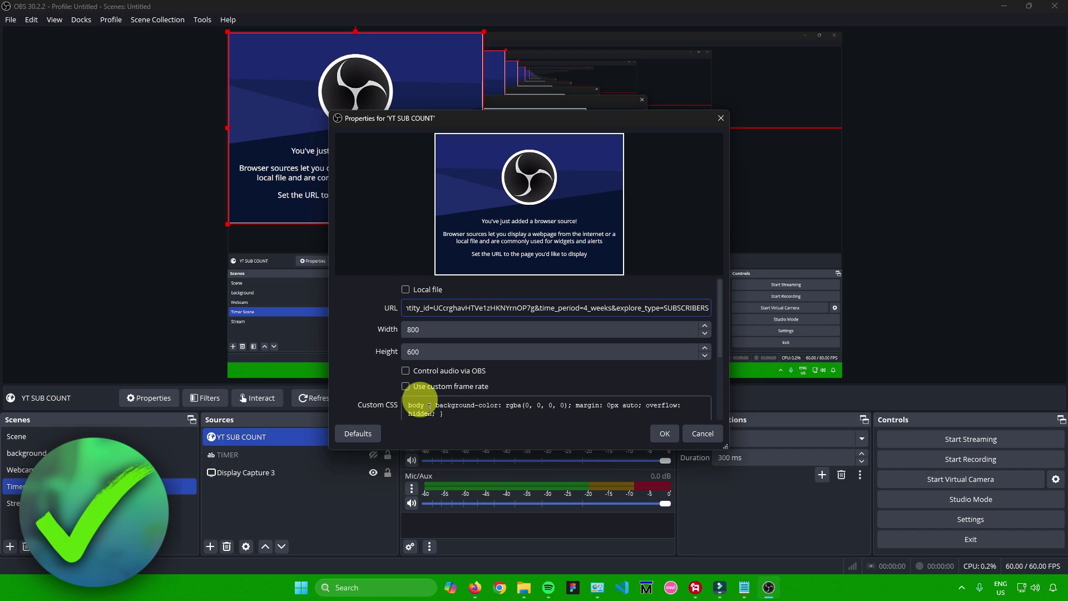
pyautogui.scroll(-3, 466, 414)
pyautogui.scroll(1, 431, 387)
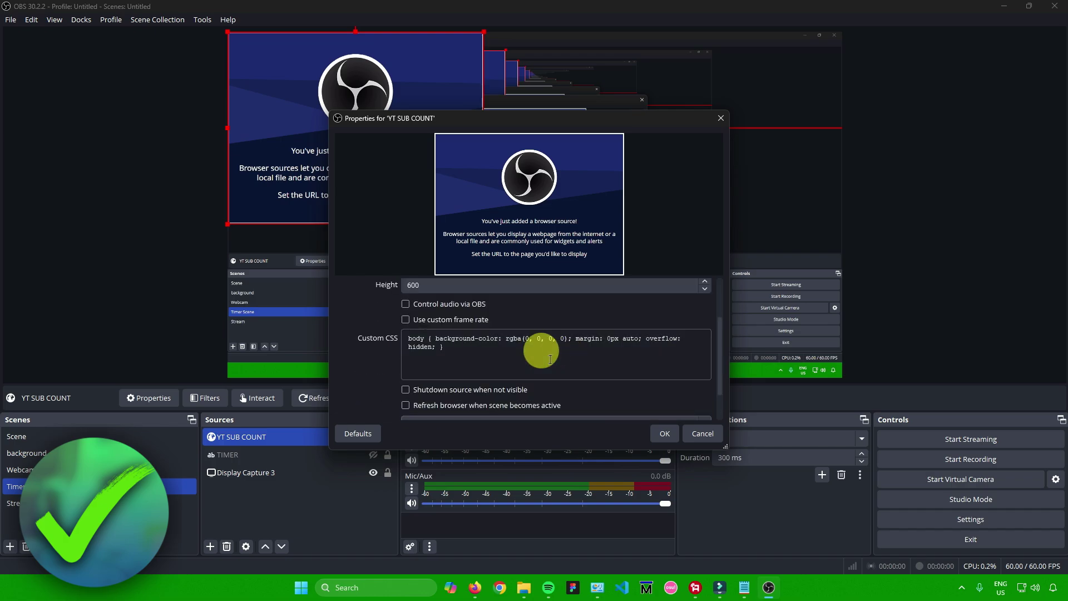
pyautogui.scroll(2, 479, 351)
pyautogui.scroll(-3, 453, 339)
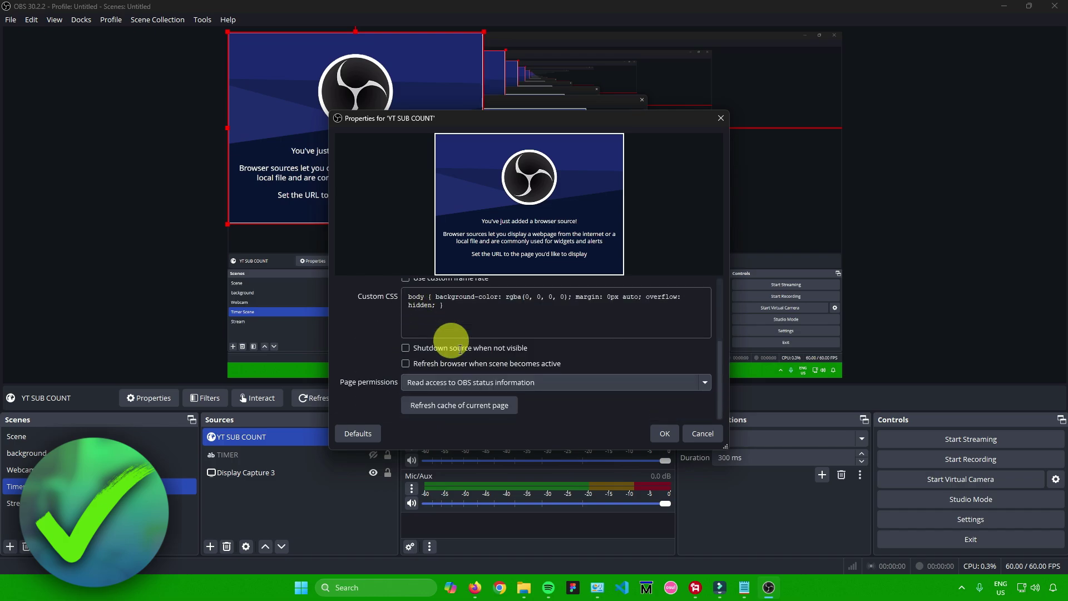
pyautogui.scroll(1, 475, 354)
pyautogui.scroll(3, 471, 356)
pyautogui.scroll(-4, 472, 358)
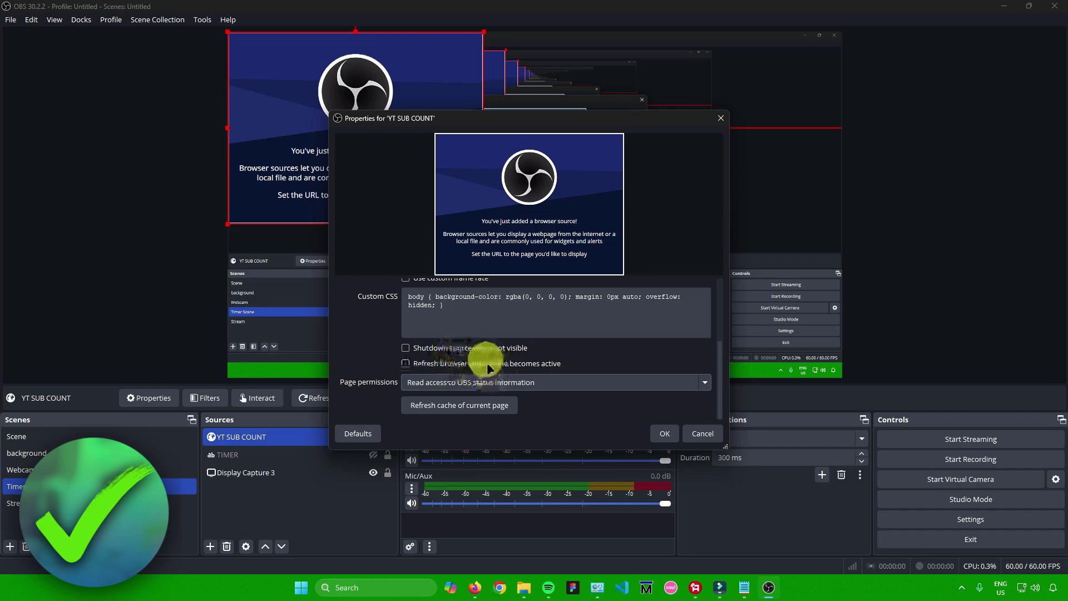
pyautogui.scroll(4, 474, 365)
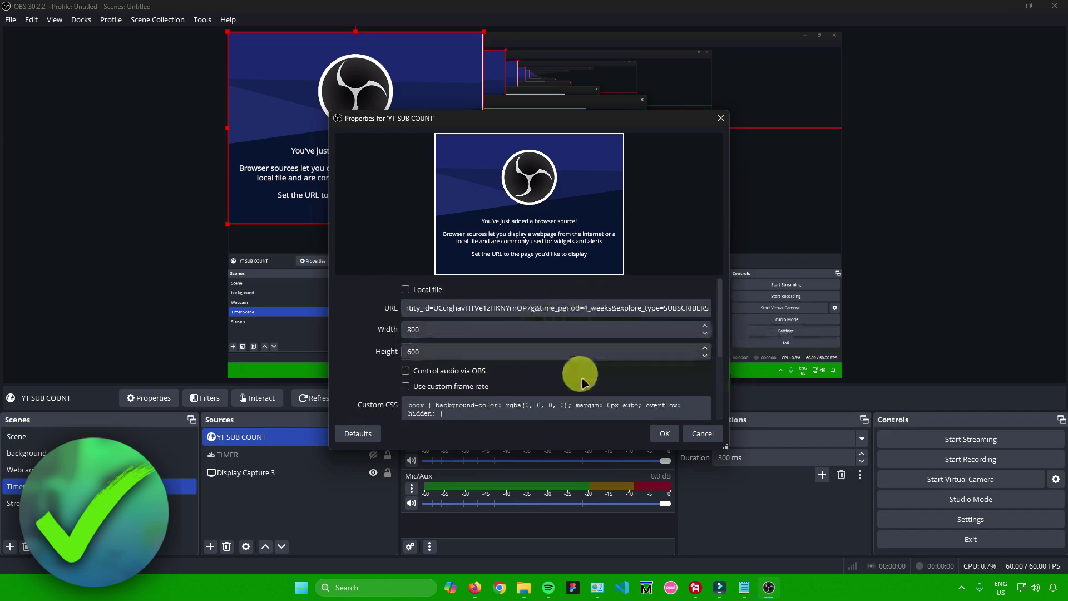
# Confirm the source settings, then sign in to Google via Interact and choose the channel to show 303 subscribers.
pyautogui.click(663, 433)
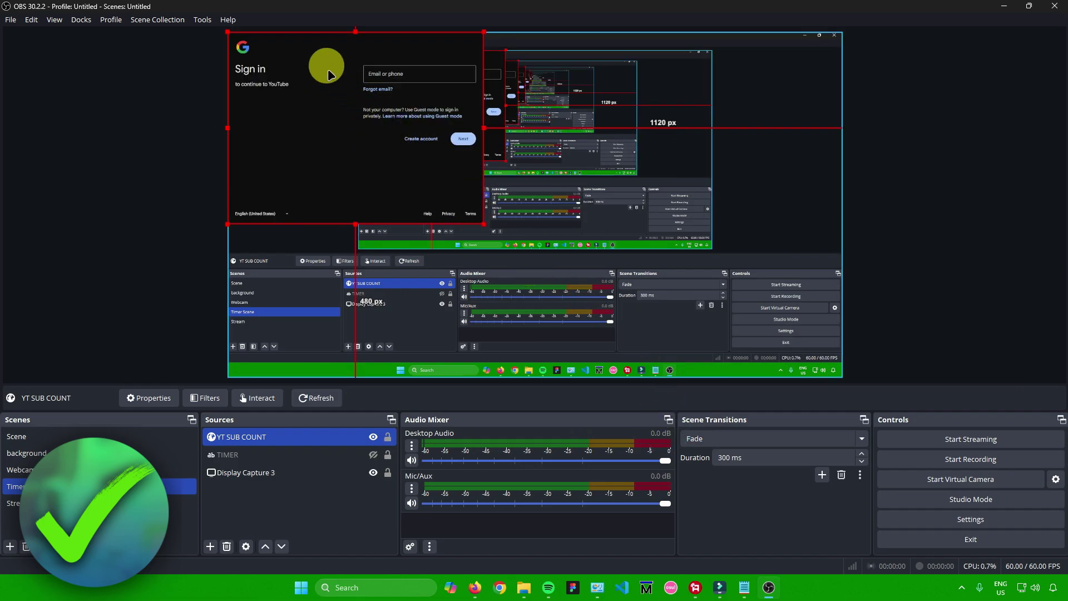
pyautogui.keyDown('ctrl'); pyautogui.click(296, 446); pyautogui.keyUp('ctrl')
pyautogui.click(296, 443)
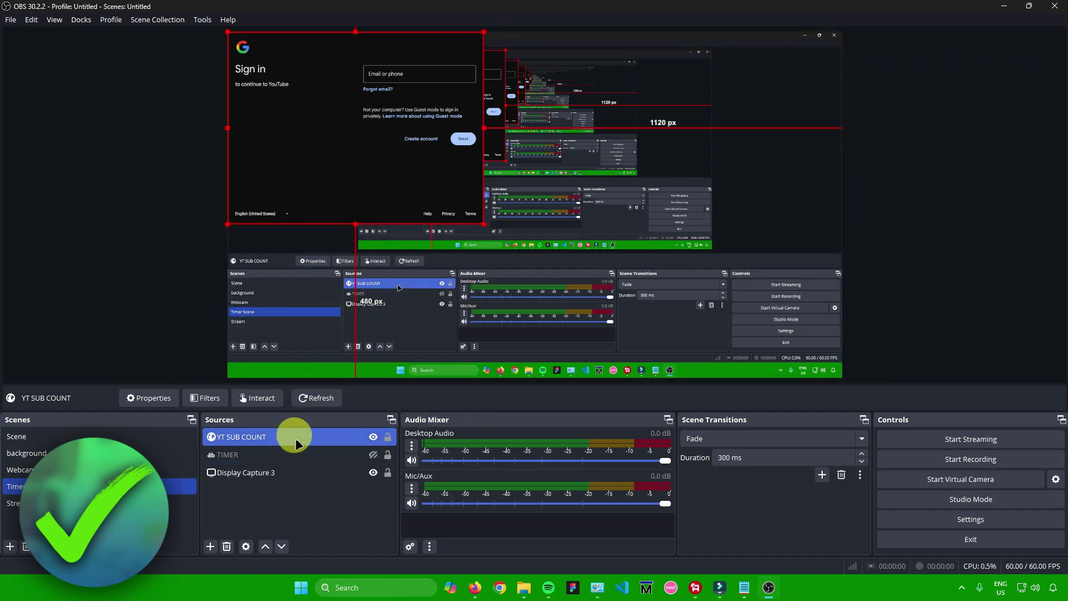
pyautogui.rightClick(296, 443)
pyautogui.click(341, 387)
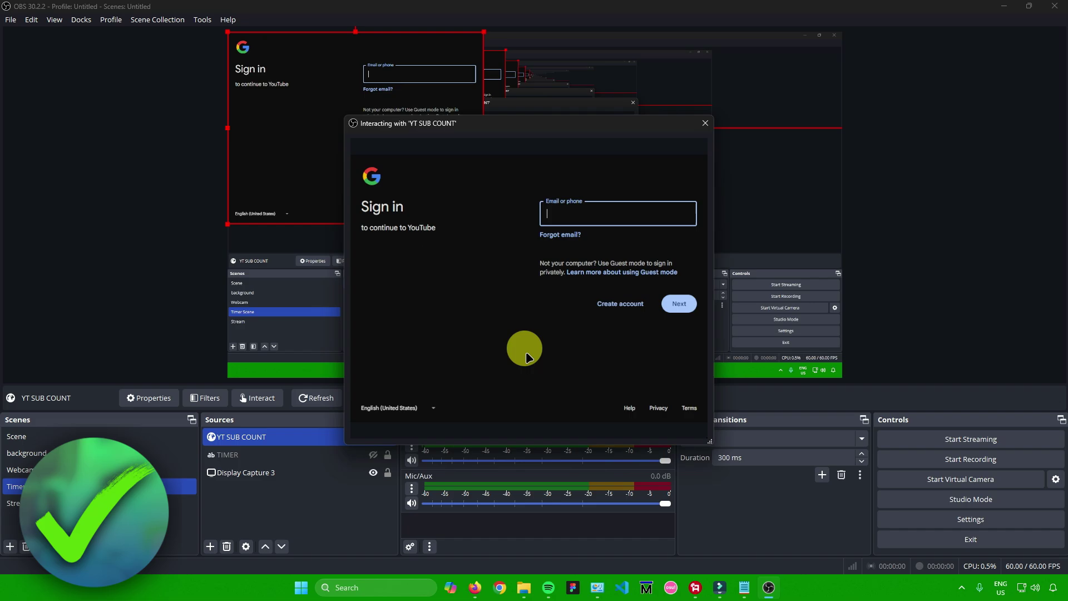
pyautogui.moveTo(501, 121); pyautogui.dragTo(488, 125)
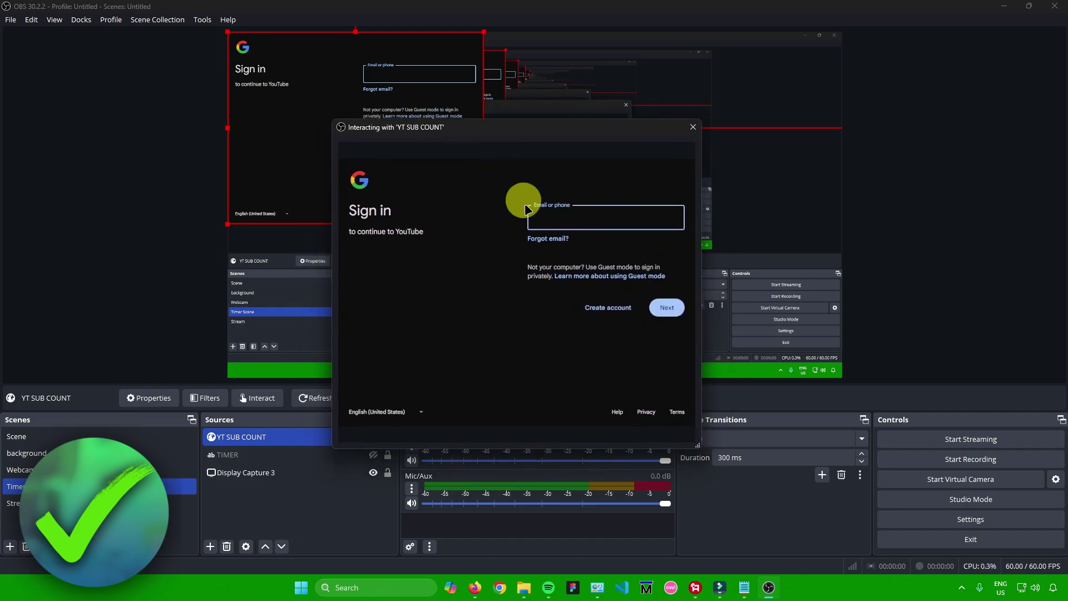
pyautogui.click(591, 222)
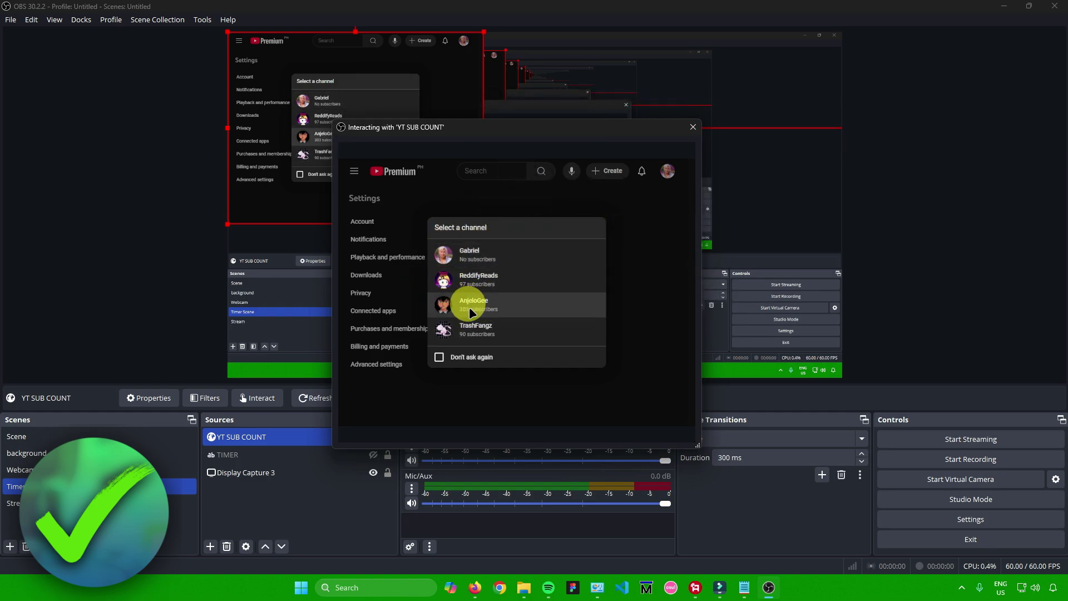
pyautogui.click(504, 284)
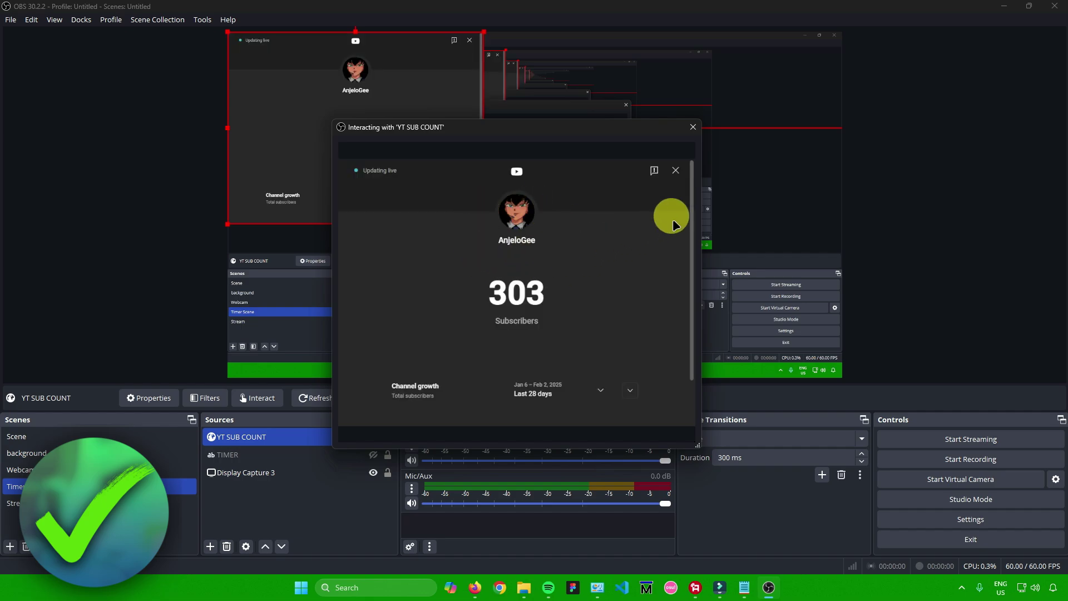
# Close the Interact window and move the counter to the preview centre, slightly resized.
pyautogui.click(692, 128)
pyautogui.moveTo(429, 131); pyautogui.dragTo(618, 180)
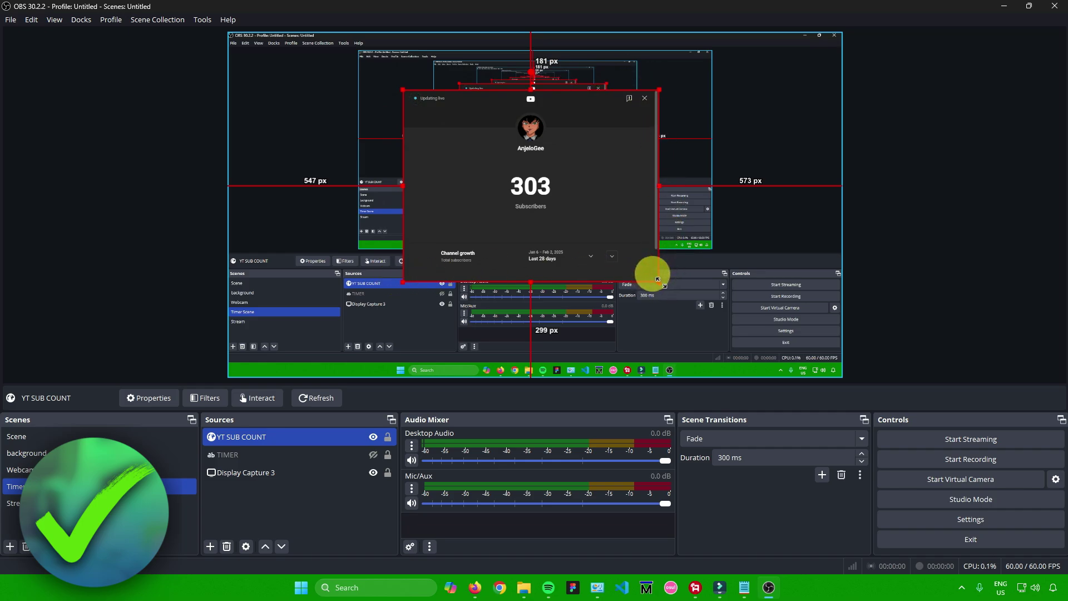
pyautogui.moveTo(655, 280); pyautogui.dragTo(666, 175)
# Crop the counter down to the 303 Subscribers box, then enlarge it into the bottom-left corner.
pyautogui.click(414, 91)
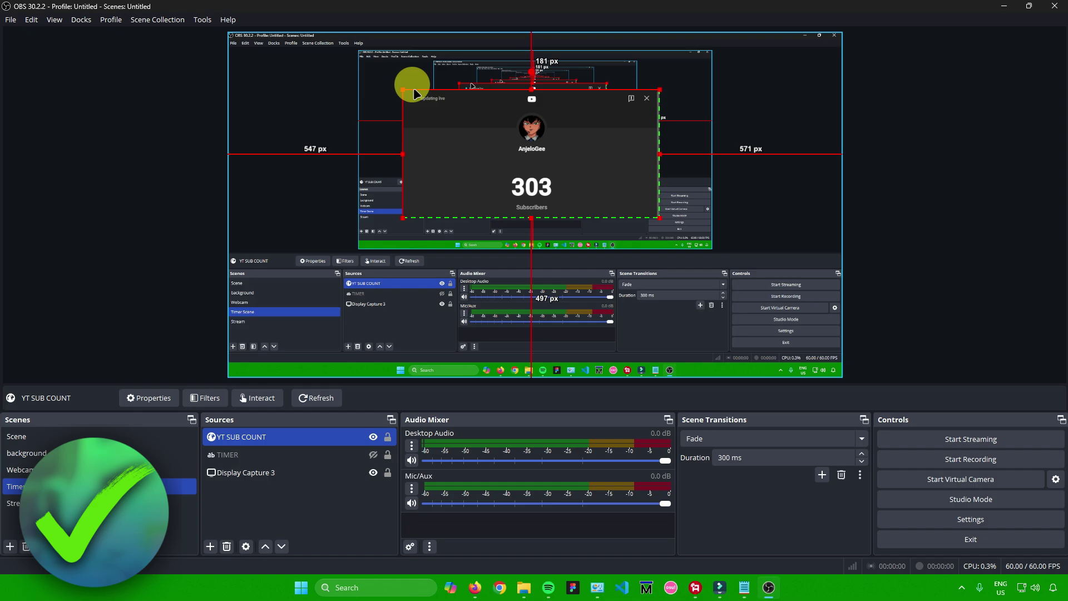
pyautogui.moveTo(399, 85); pyautogui.dragTo(507, 163)
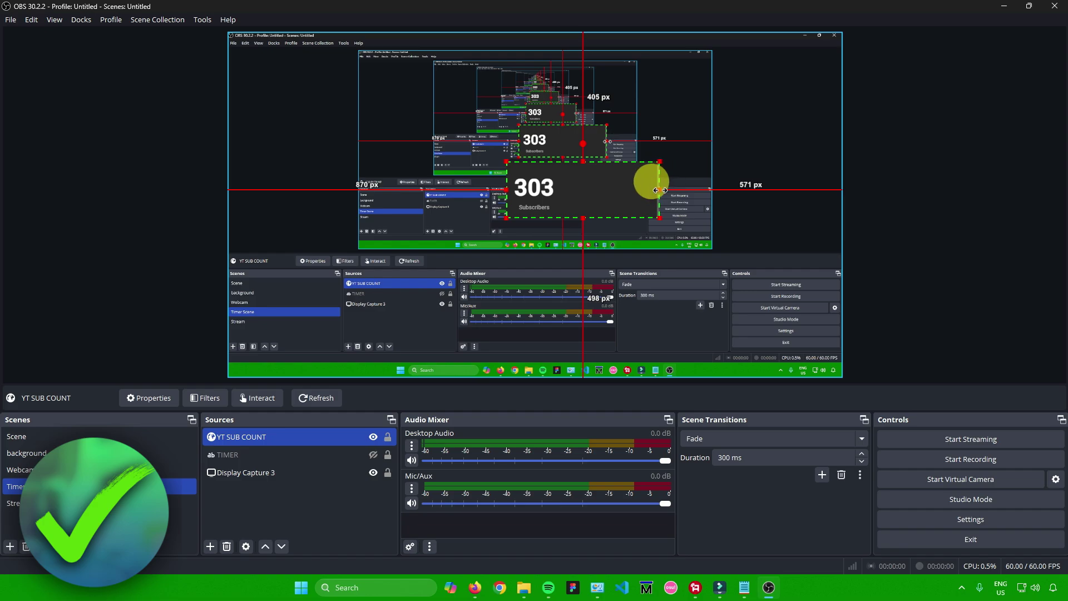
pyautogui.moveTo(659, 189); pyautogui.dragTo(558, 189)
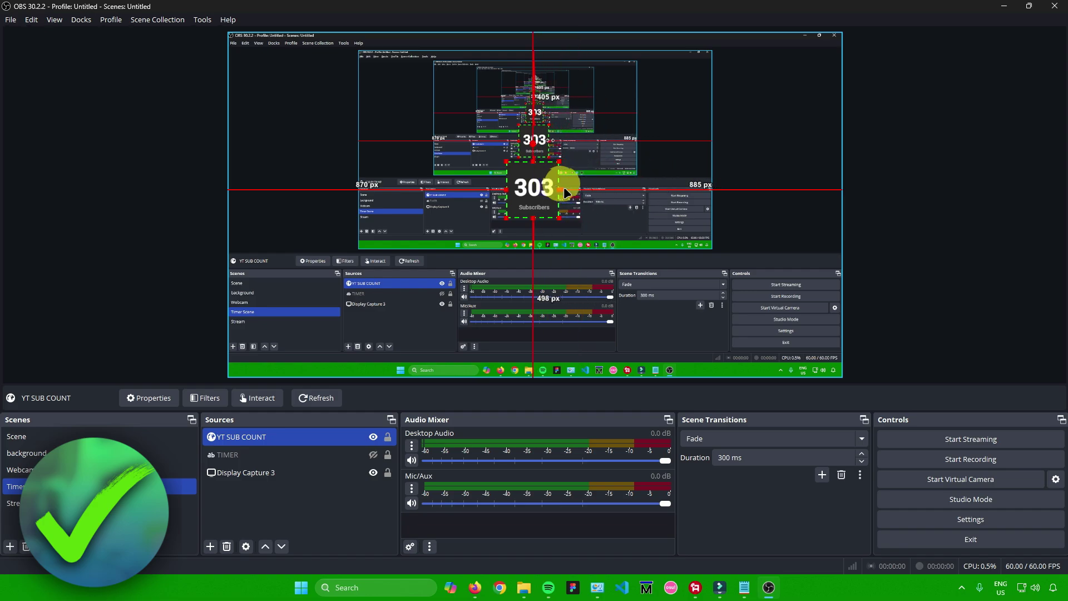
pyautogui.click(565, 193)
pyautogui.click(557, 215)
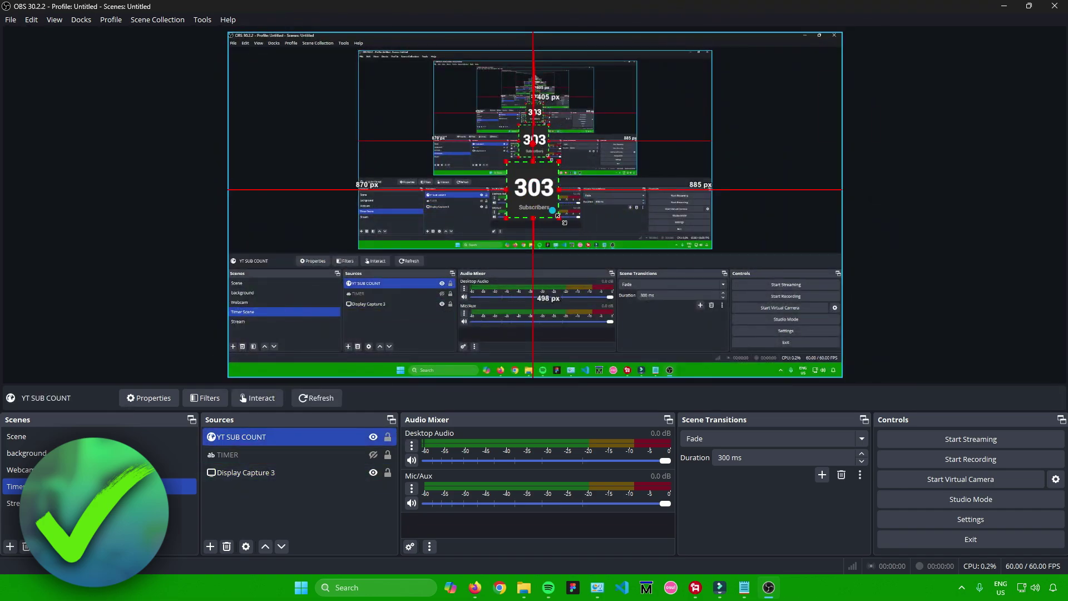
pyautogui.moveTo(557, 216); pyautogui.dragTo(301, 321)
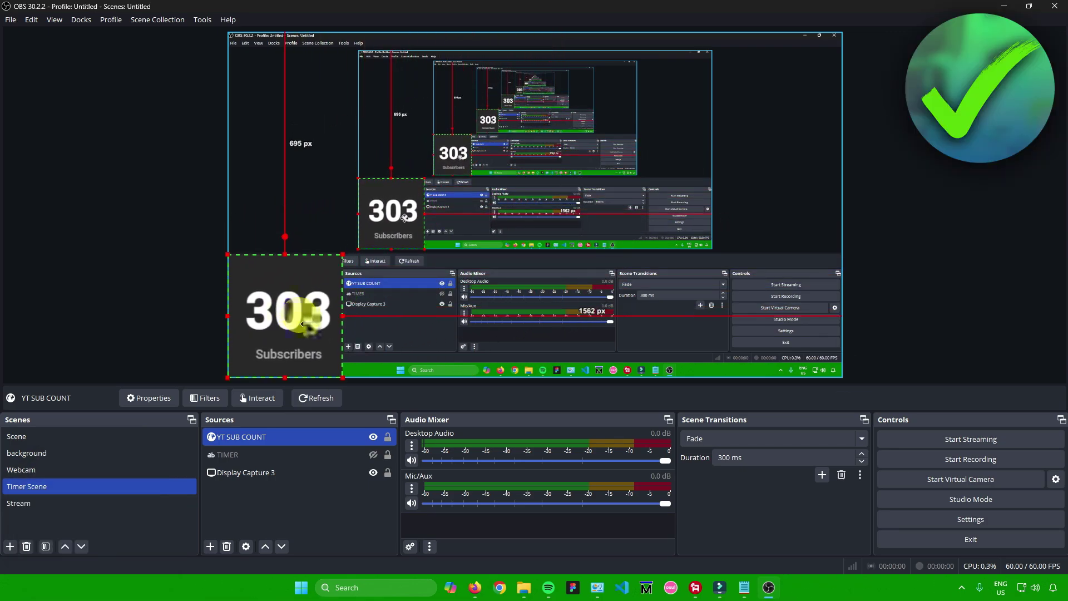
pyautogui.click(935, 231)
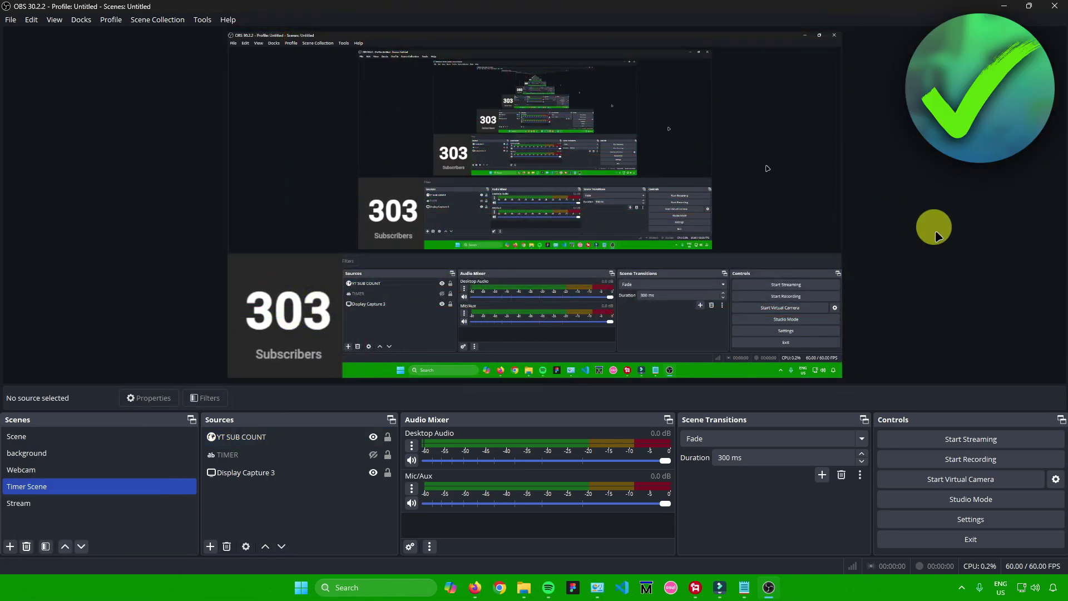